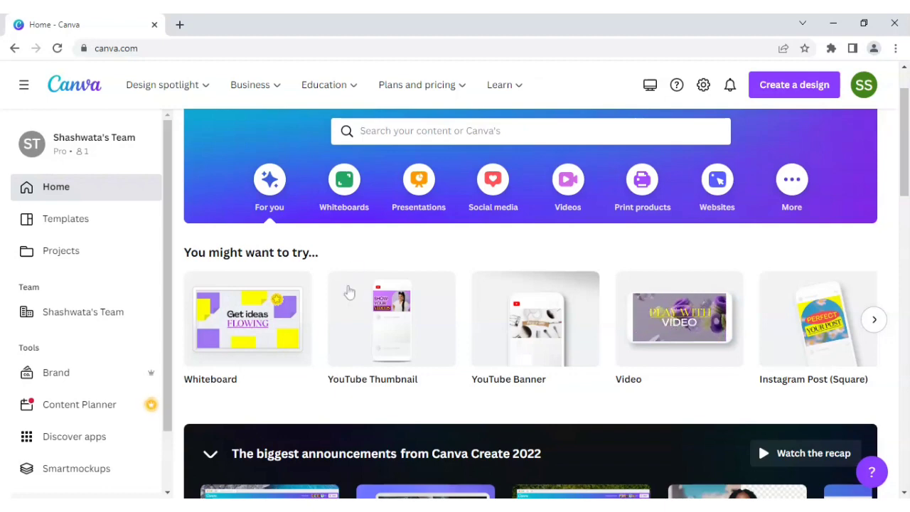
Step: Create a blank YouTube Thumbnail design from the Canva home page suggestions
mouse_move(372, 313)
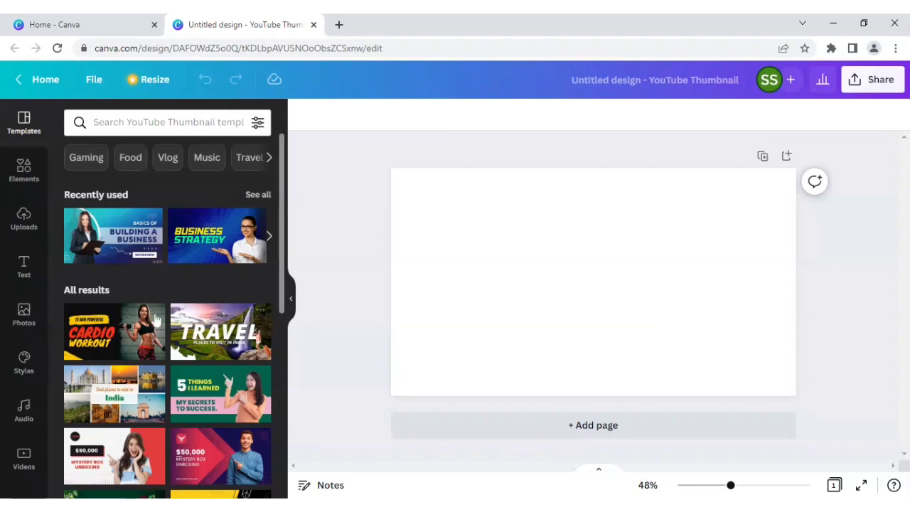
Step: Open the Videos library and check the info for the woman running uphill clip
left_click(24, 460)
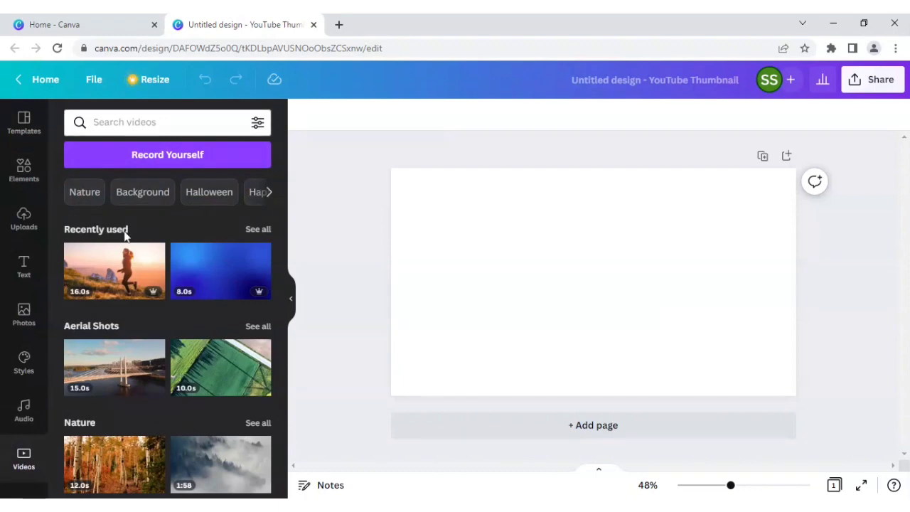
mouse_move(119, 274)
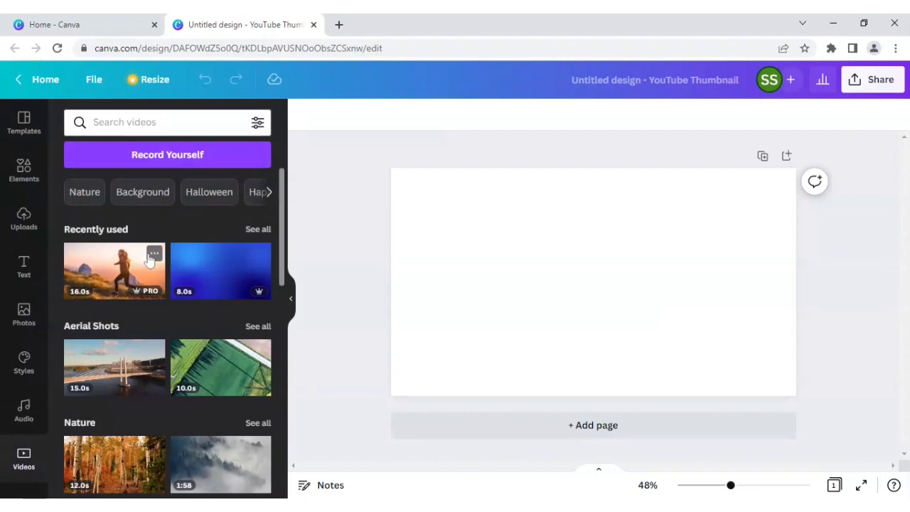
left_click(155, 256)
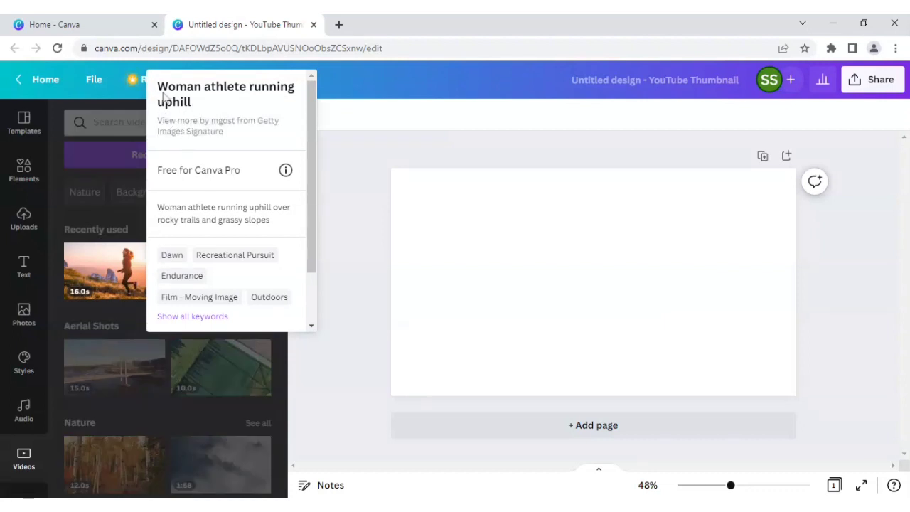
left_click(131, 231)
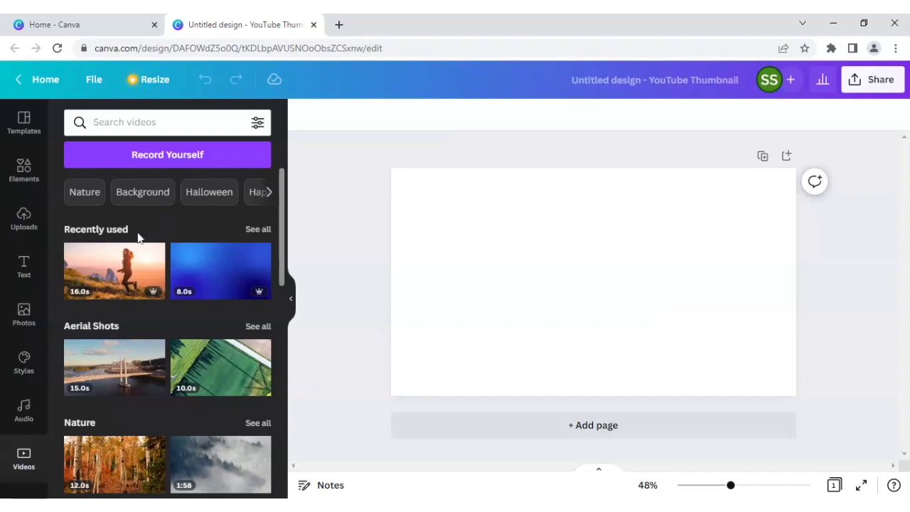
Step: Add the running woman clip and apply Background Remover to isolate the runner
left_click(117, 276)
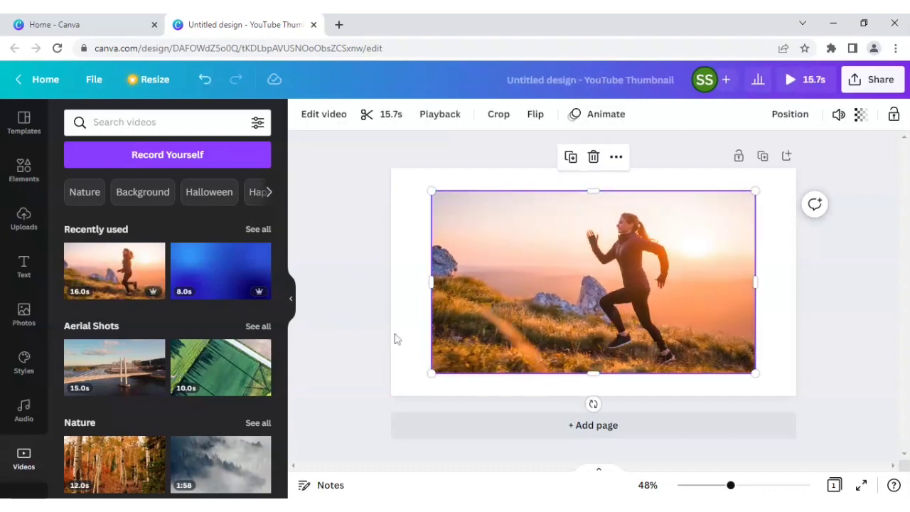
left_click(317, 118)
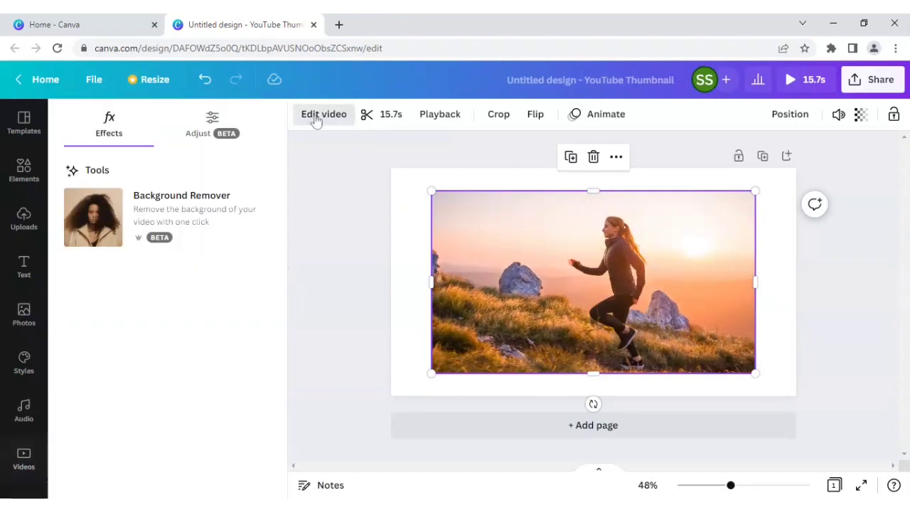
left_click(203, 214)
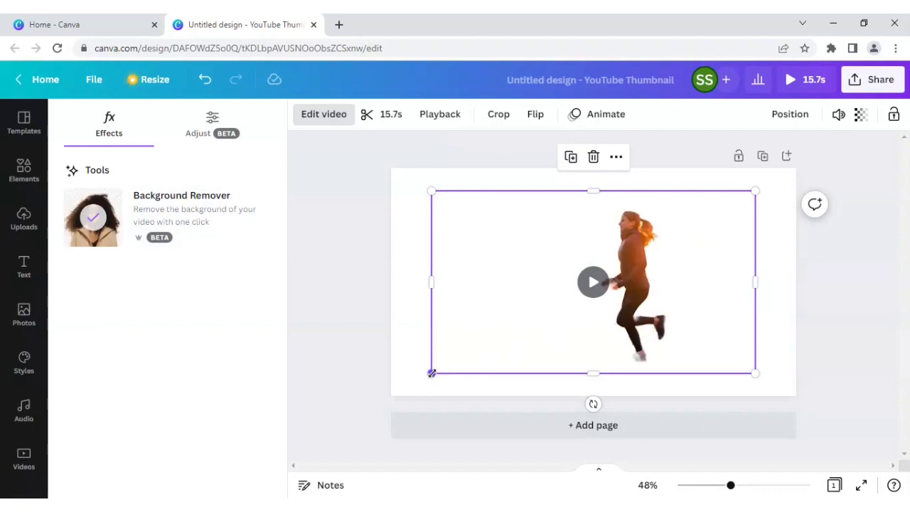
Step: Enlarge the cut-out runner to page height and crop her frame to about 537 × 680
left_click_drag(431, 373, 390, 395)
left_click_drag(754, 189, 796, 167)
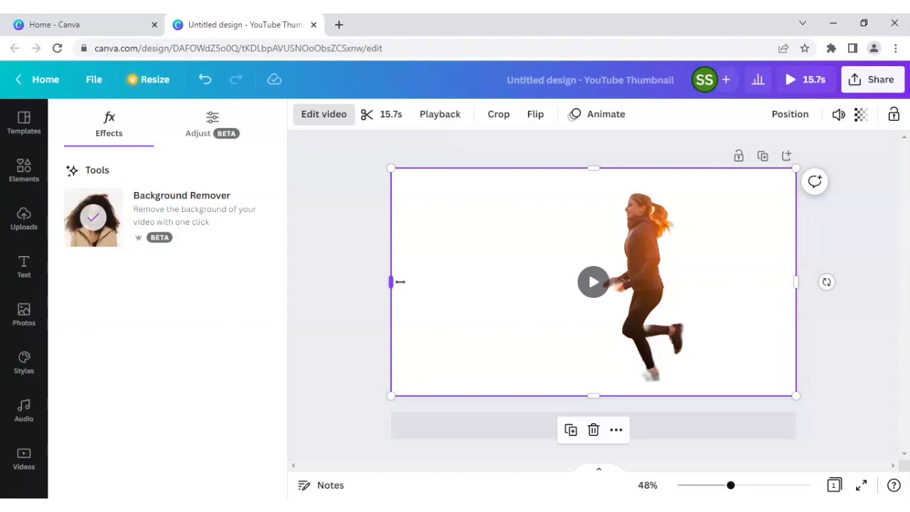
left_click_drag(413, 282, 572, 282)
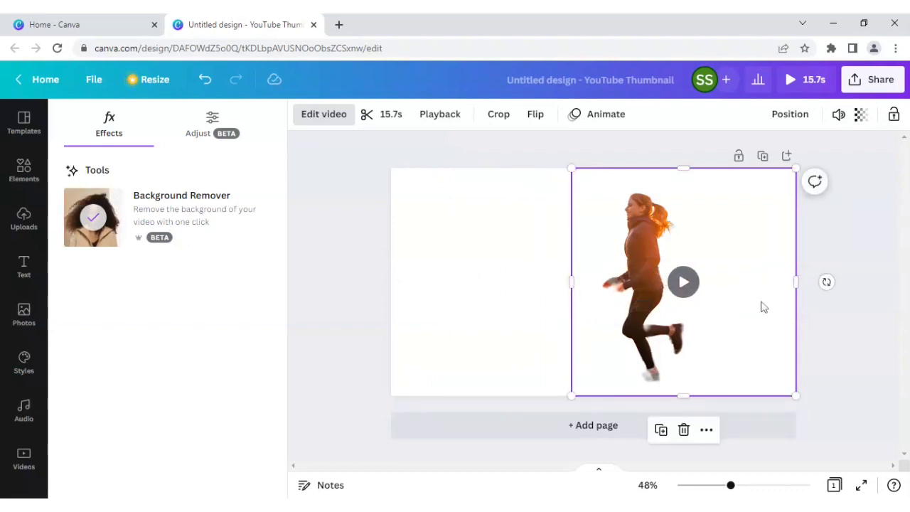
left_click_drag(796, 281, 720, 281)
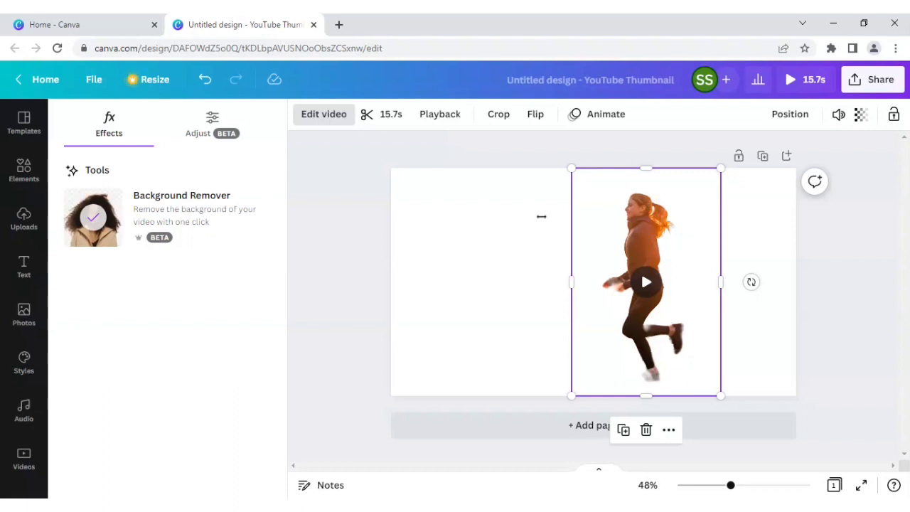
left_click_drag(571, 282, 539, 282)
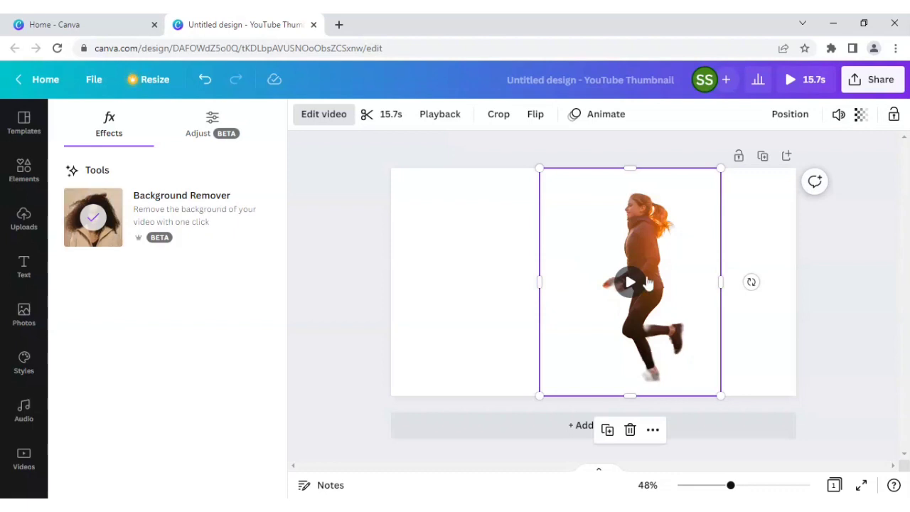
left_click_drag(720, 282, 709, 283)
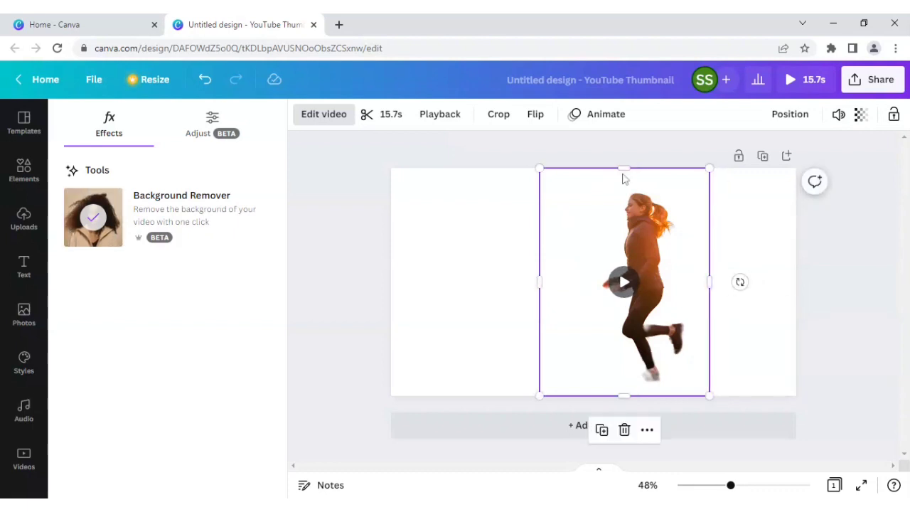
left_click_drag(623, 169, 623, 178)
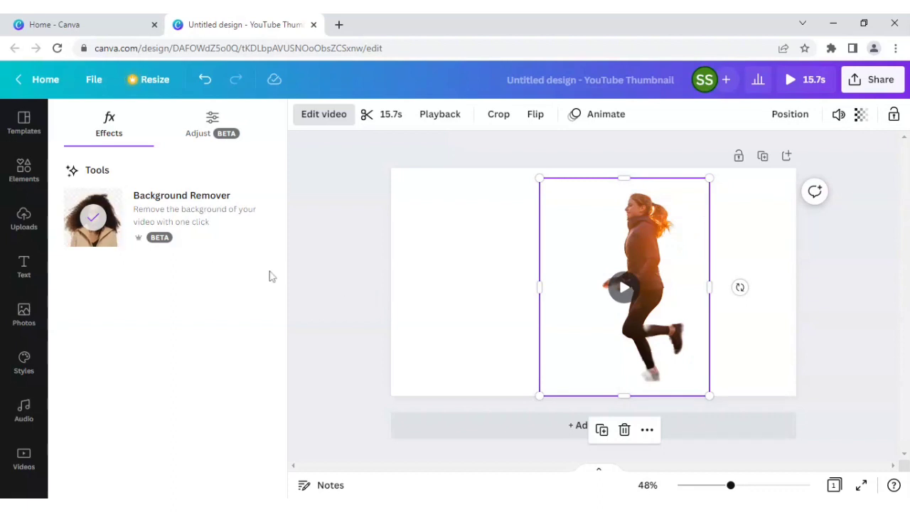
Step: Add a second running clip and set it as the full-page background behind the cut-out
left_click(25, 458)
left_click(166, 285)
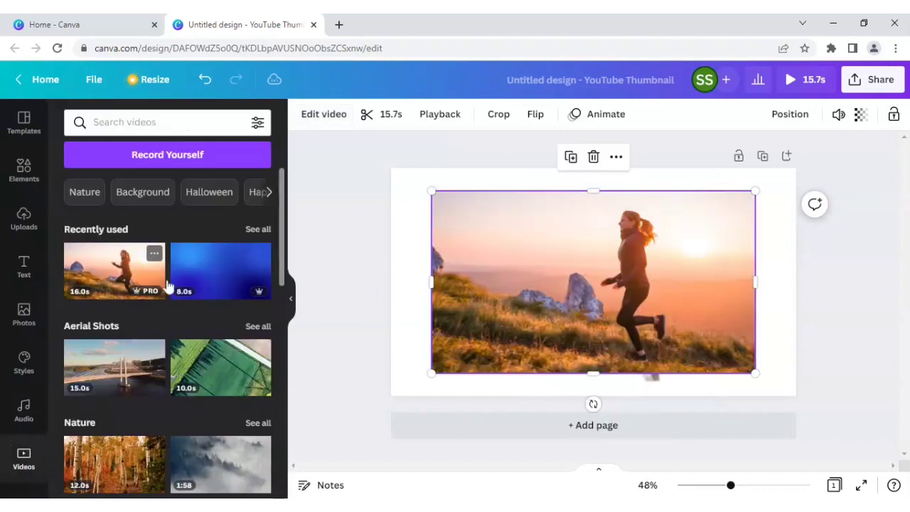
right_click(461, 276)
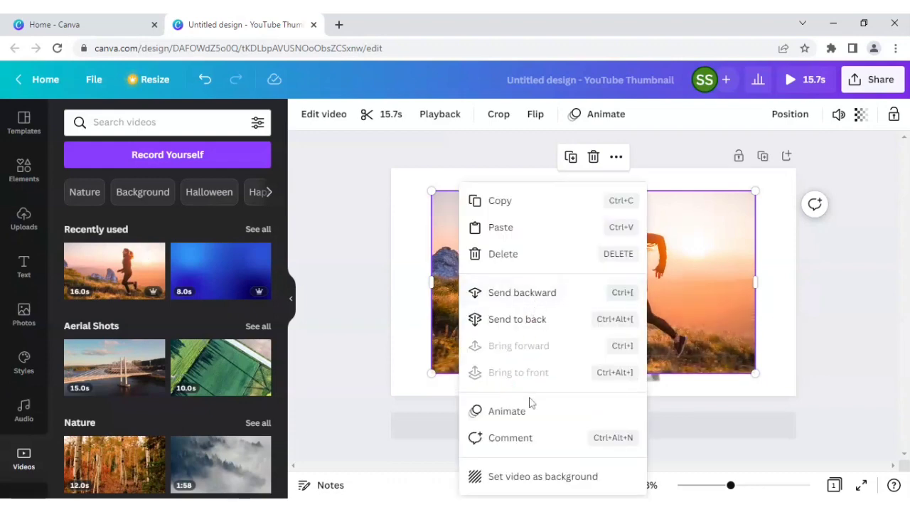
right_click(480, 226)
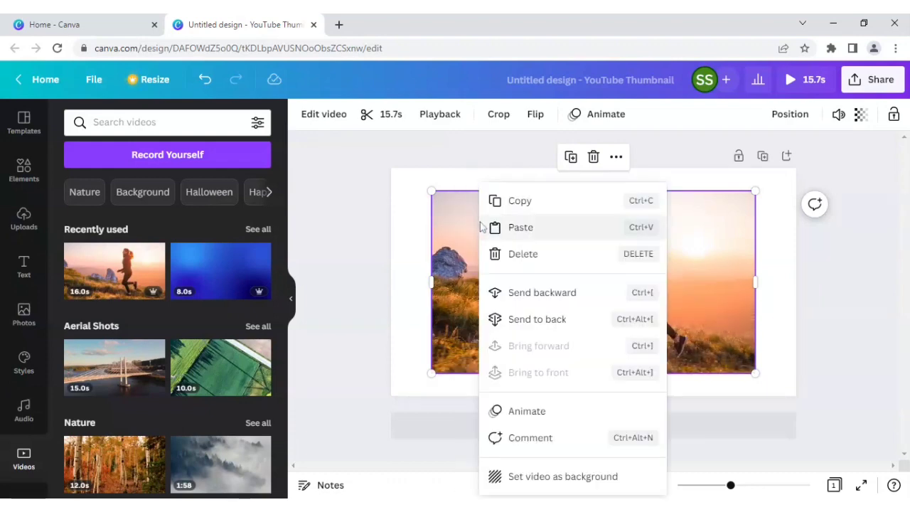
left_click(608, 478)
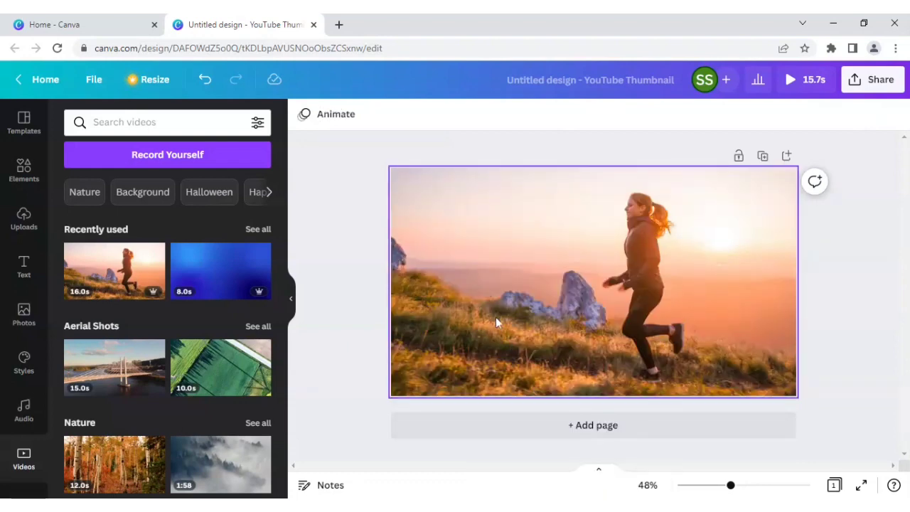
left_click(475, 293)
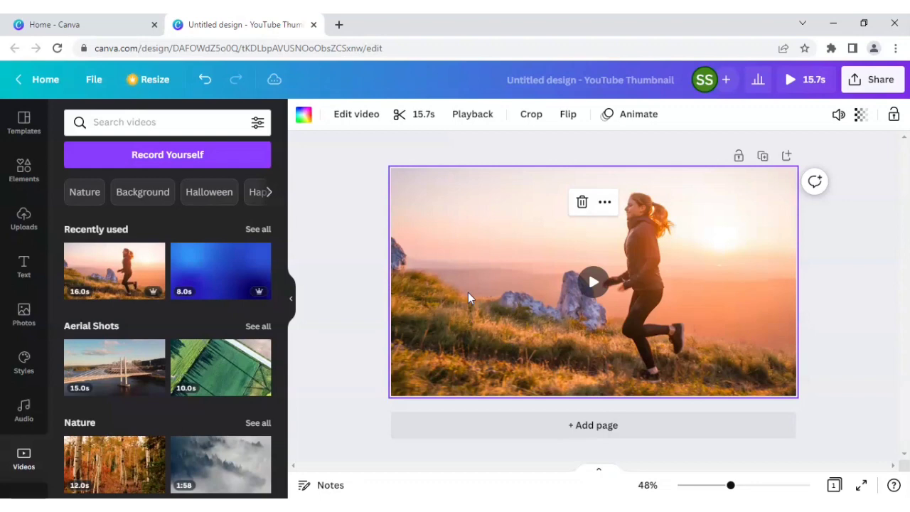
left_click(642, 300)
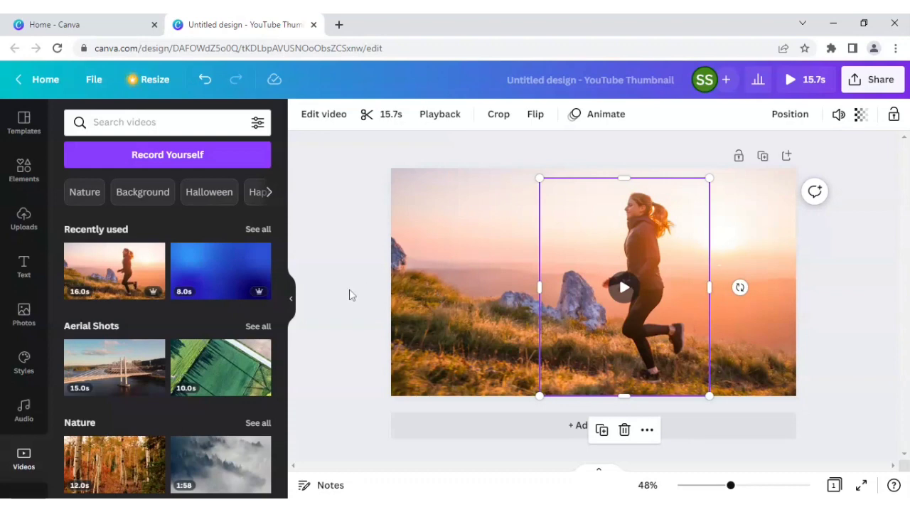
key("Delete")
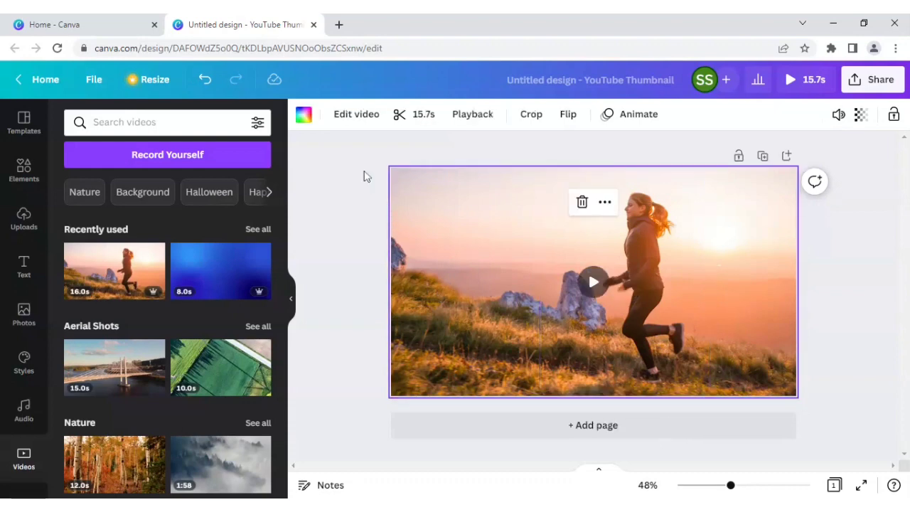
Step: Adjust the background video to Brightness -39, Highlights -41 and Shadows -44
left_click(351, 121)
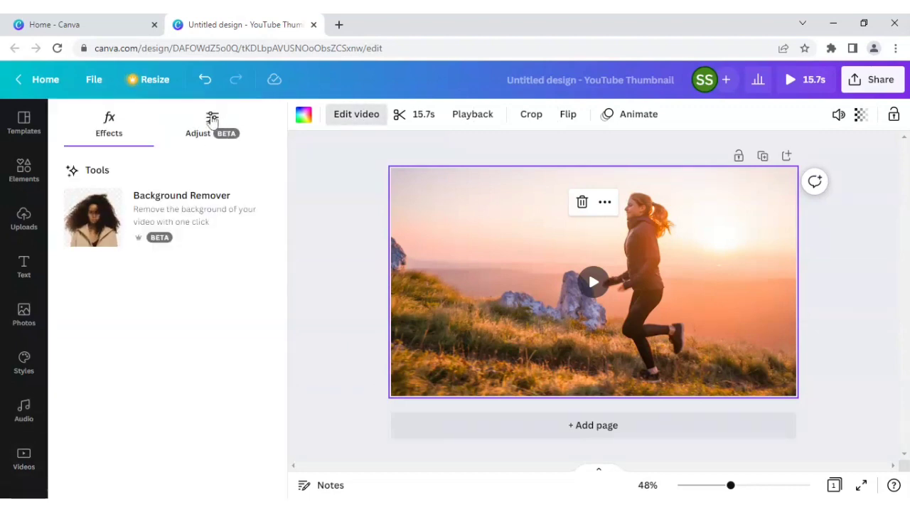
left_click(212, 121)
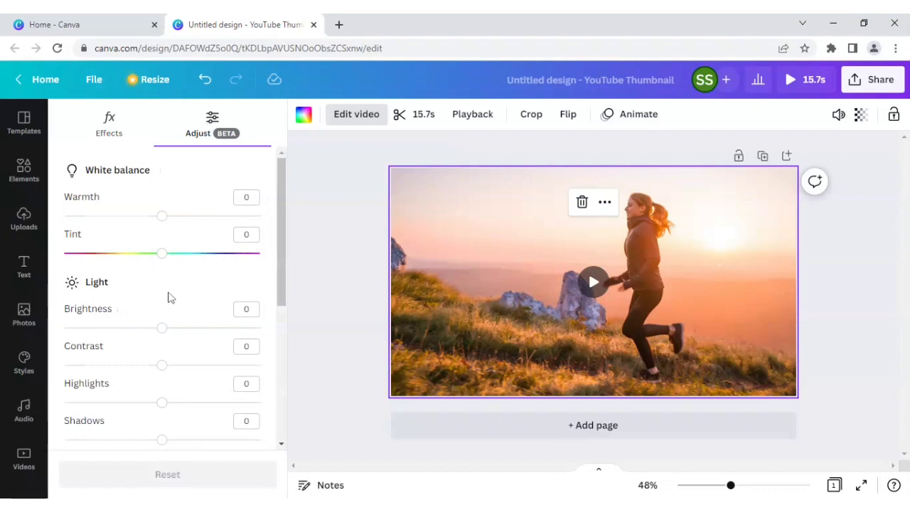
left_click_drag(164, 332, 125, 329)
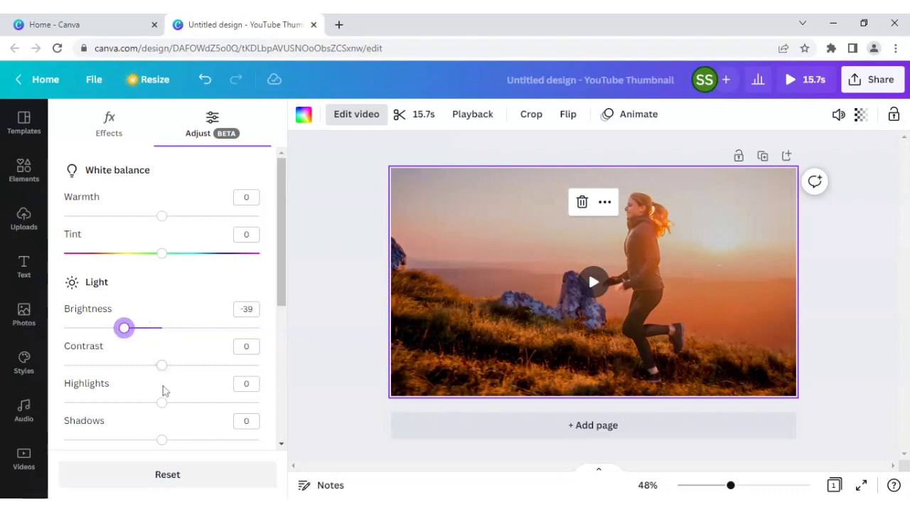
left_click_drag(161, 403, 121, 403)
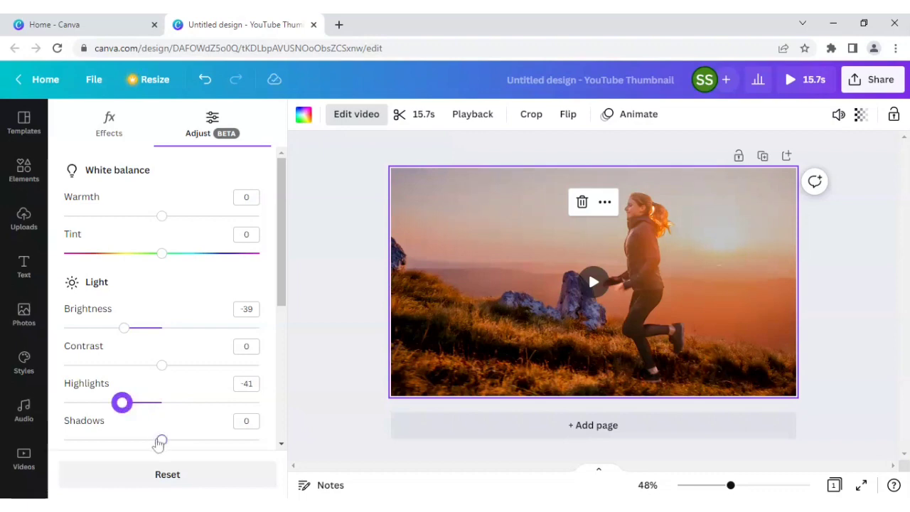
left_click_drag(162, 439, 119, 441)
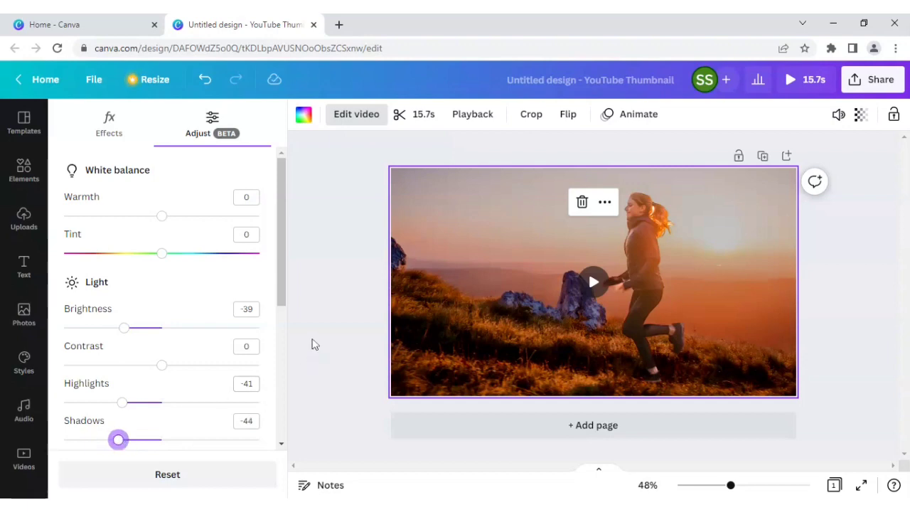
key("Escape")
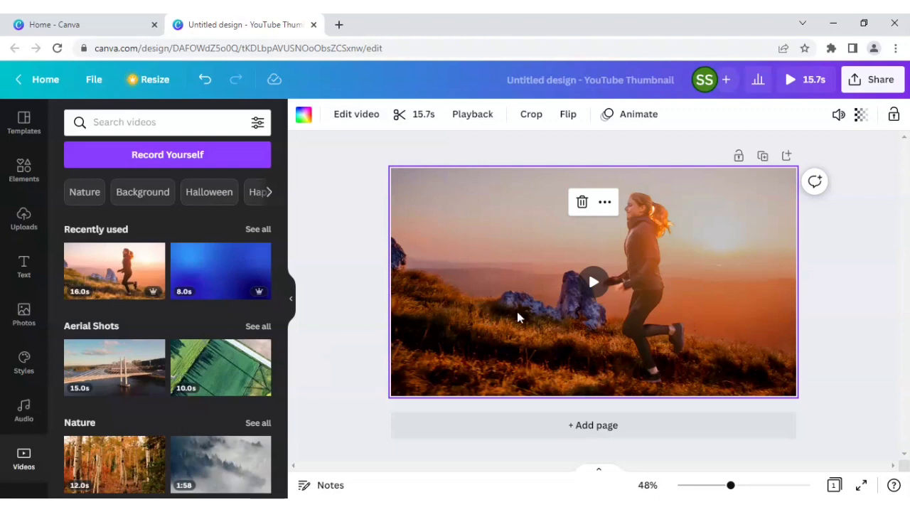
Step: Give the foreground cut-out runner Brightness -39, Highlights -41 and Shadows -44
left_click(643, 292)
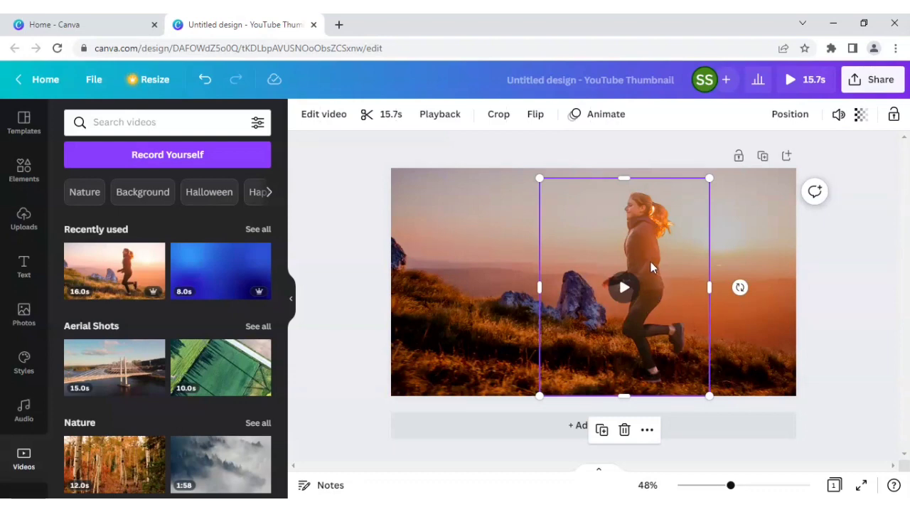
left_click(487, 253)
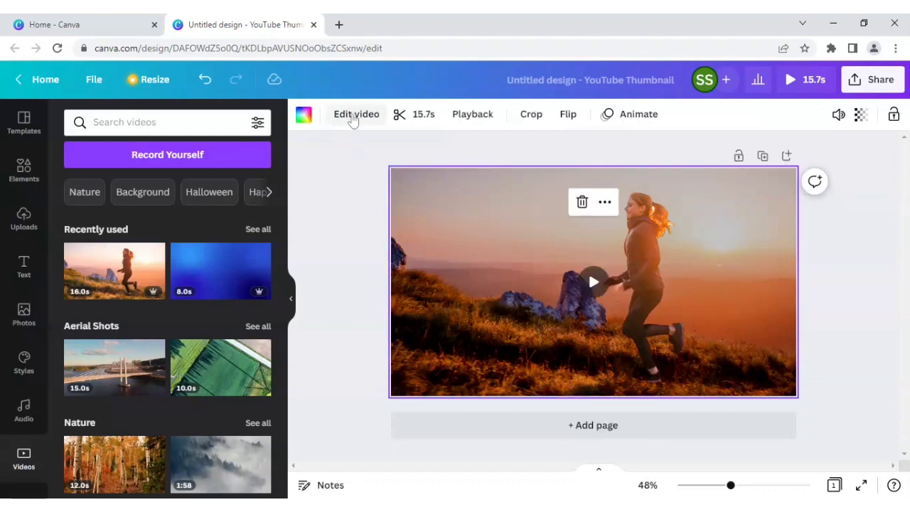
left_click(352, 118)
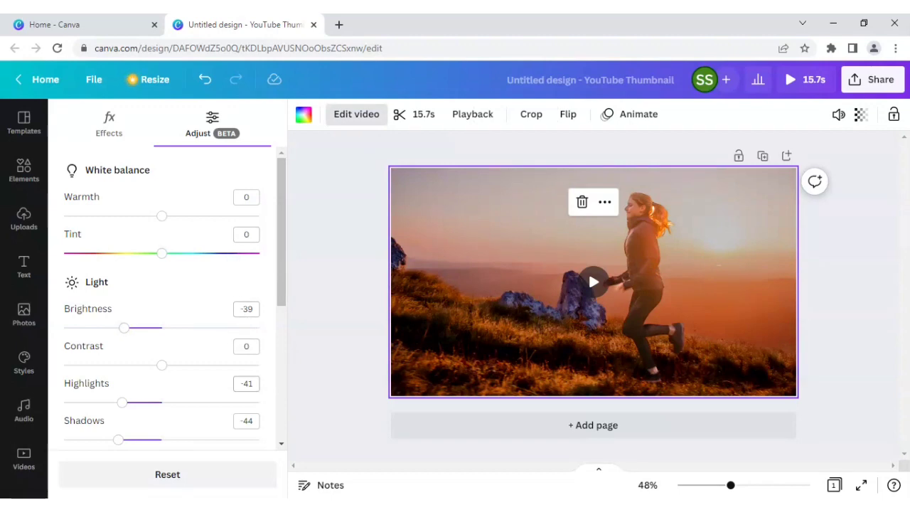
left_click(650, 333)
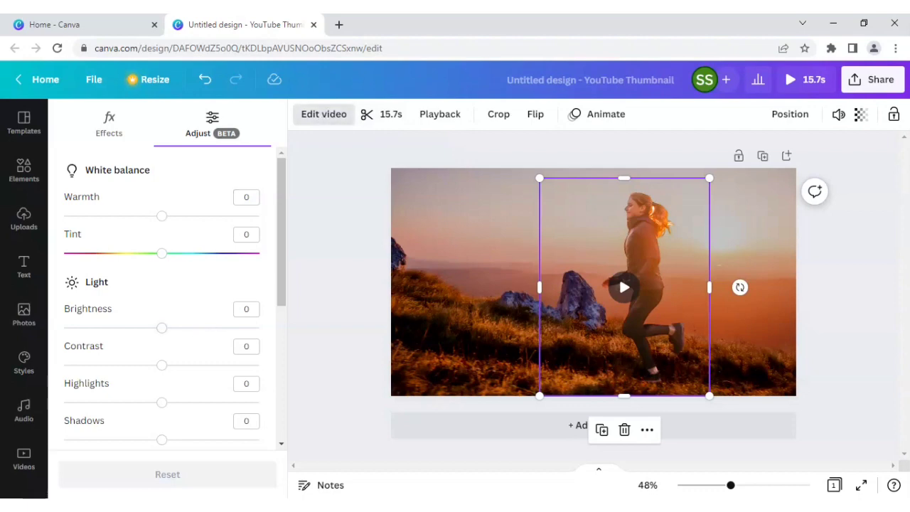
left_click_drag(136, 331, 125, 332)
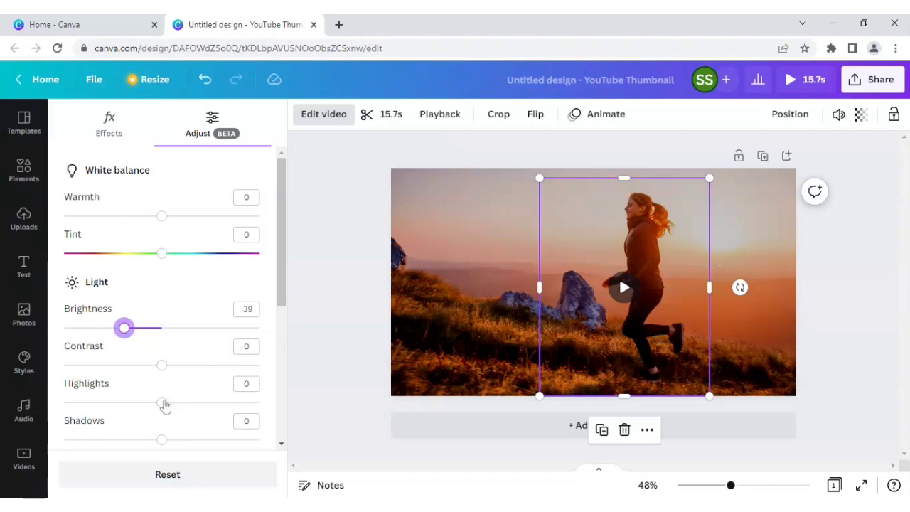
left_click_drag(162, 402, 122, 403)
left_click_drag(162, 439, 118, 440)
left_click(328, 346)
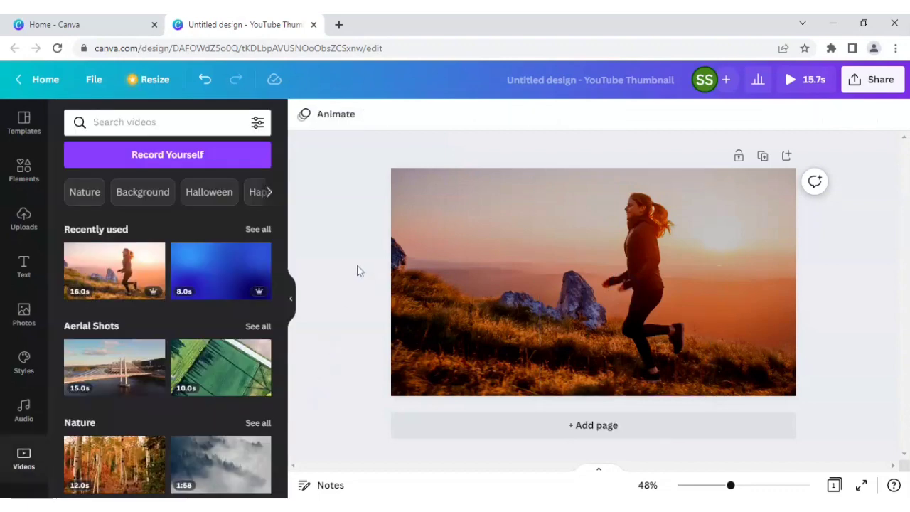
Step: Add a heading text box reading 'TEXT' over the runner
left_click(27, 268)
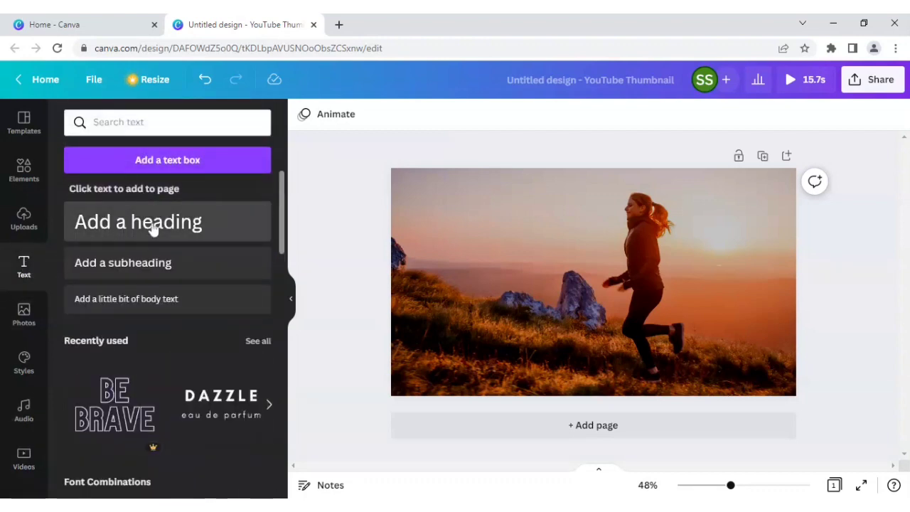
left_click(153, 228)
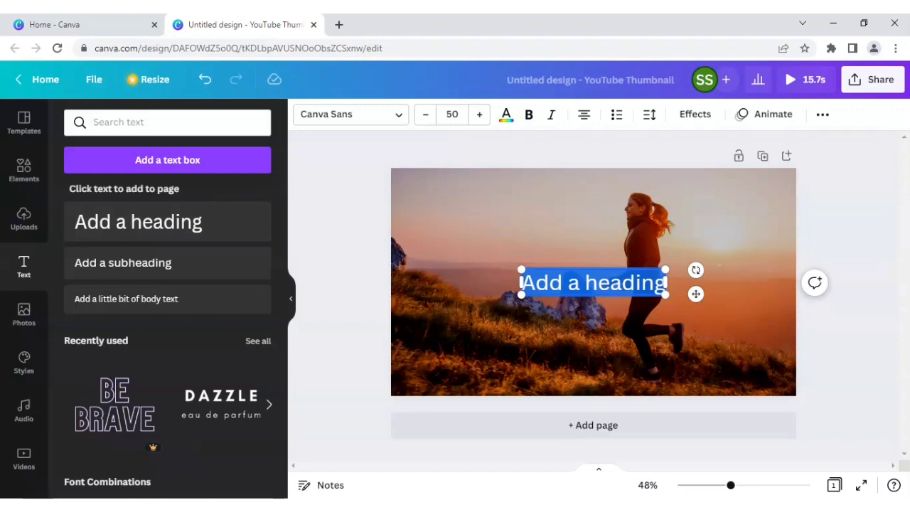
type("TEXT")
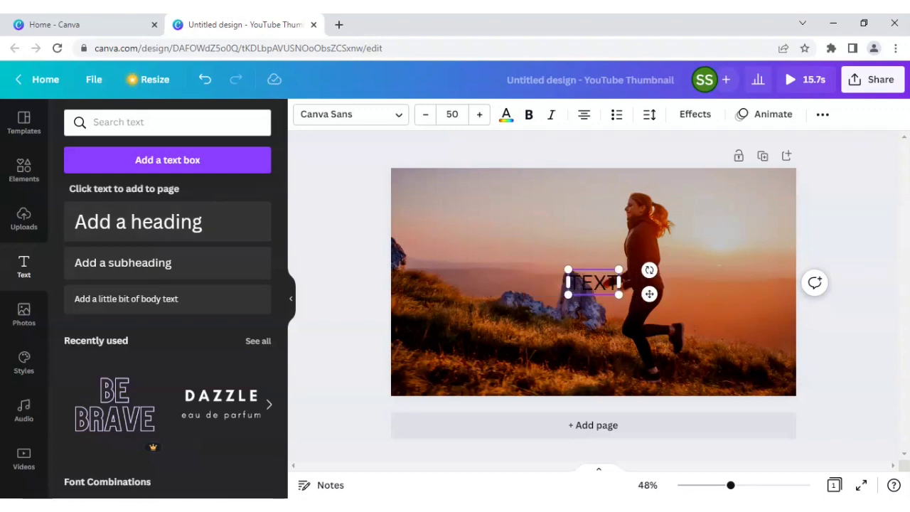
left_click(332, 177)
left_click(334, 114)
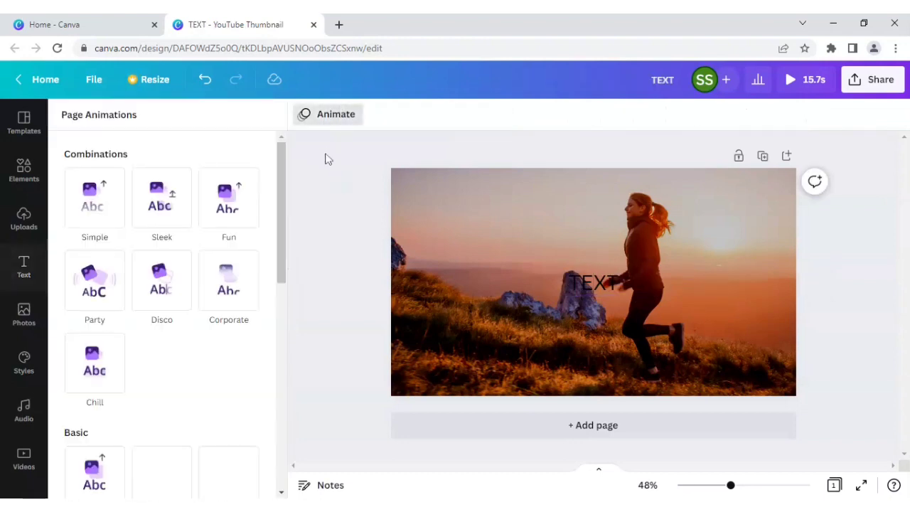
left_click(583, 278)
Step: Set the TEXT heading font to Cooper Hewitt Heavy and scroll the size list toward 88
left_click(346, 118)
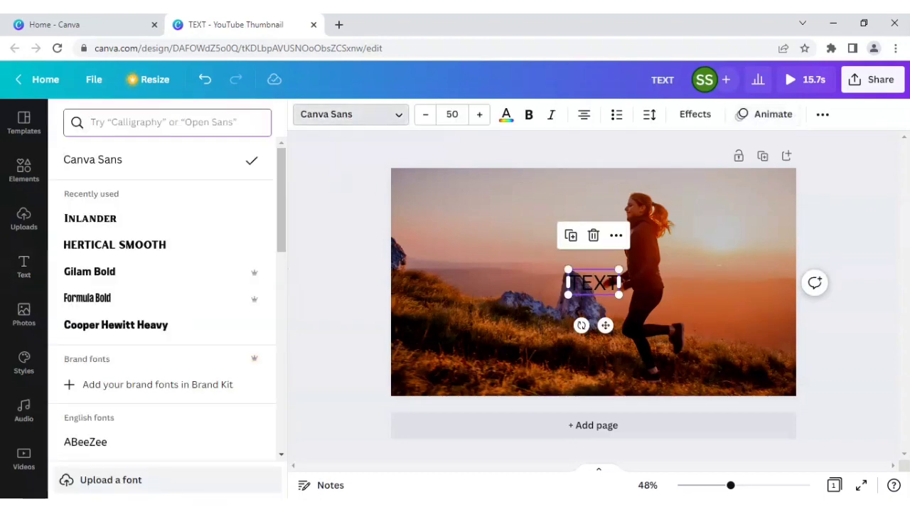
type("coo")
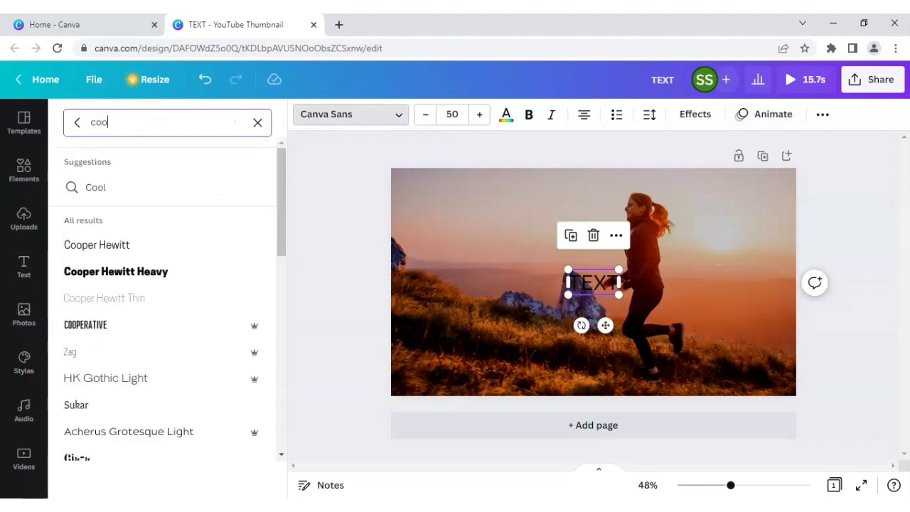
left_click(143, 277)
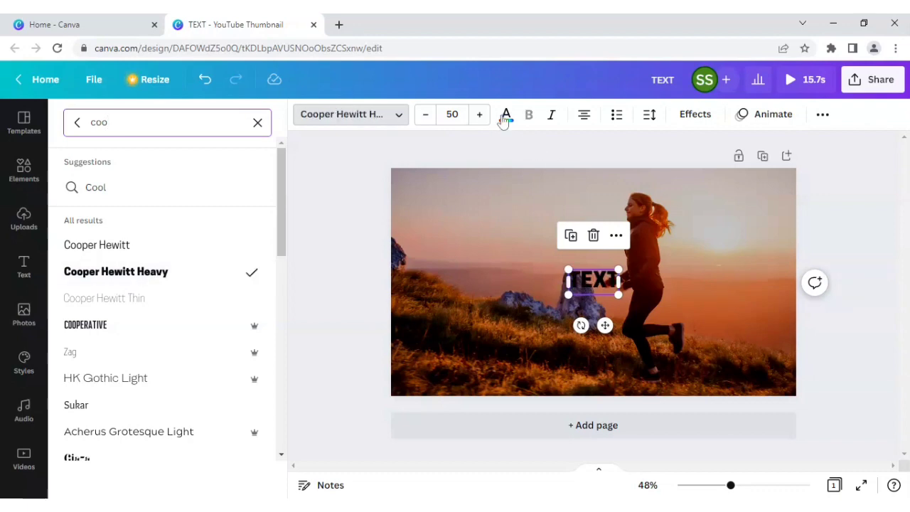
left_click(452, 113)
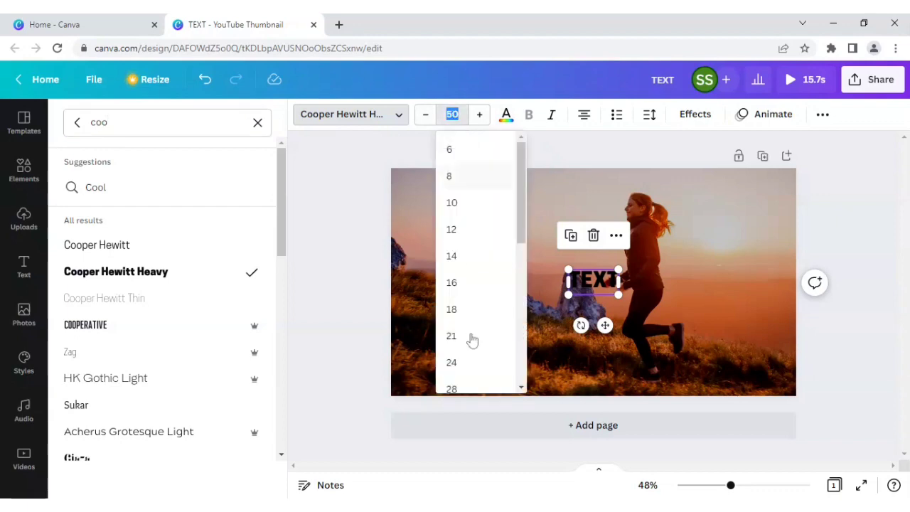
scroll(471, 342, "down", 2)
scroll(471, 342, "down", 1)
scroll(471, 344, "down", 2)
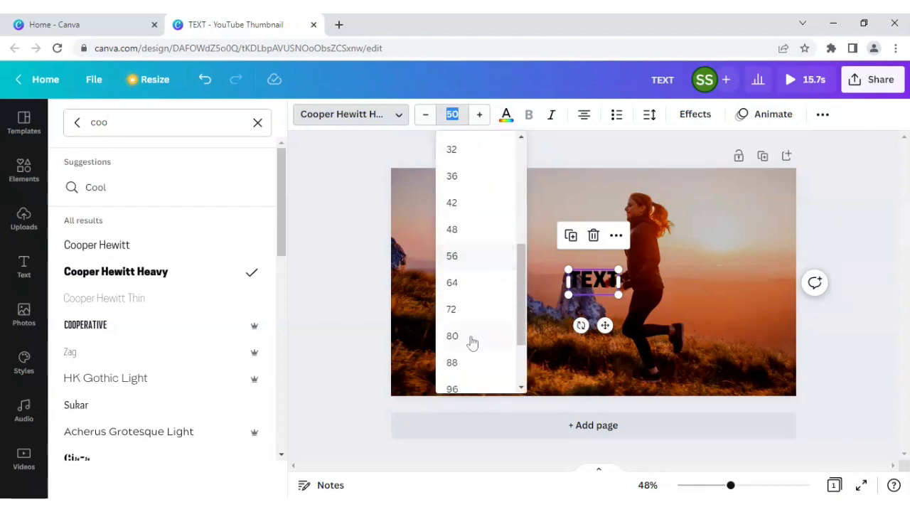
Step: Set the heading to size 88, centre it higher, with letter spacing 97 and line spacing 1.45
left_click(475, 362)
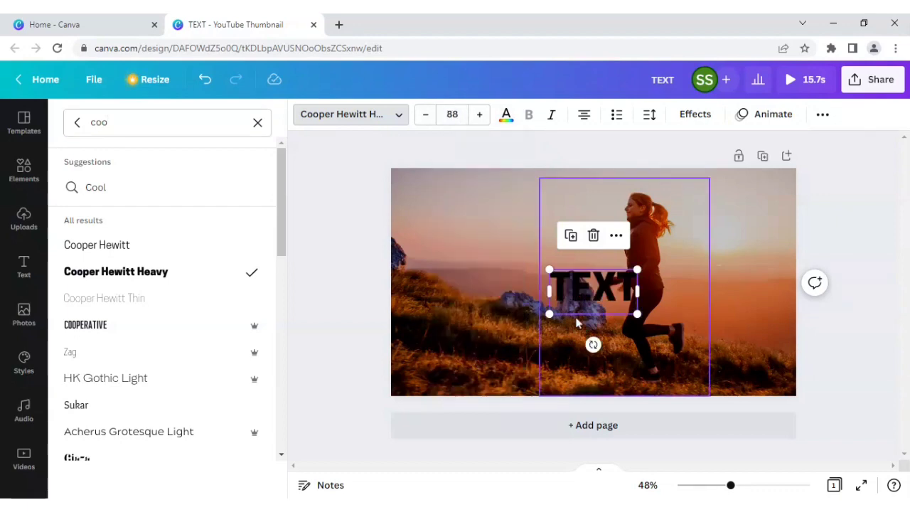
left_click_drag(576, 291, 573, 249)
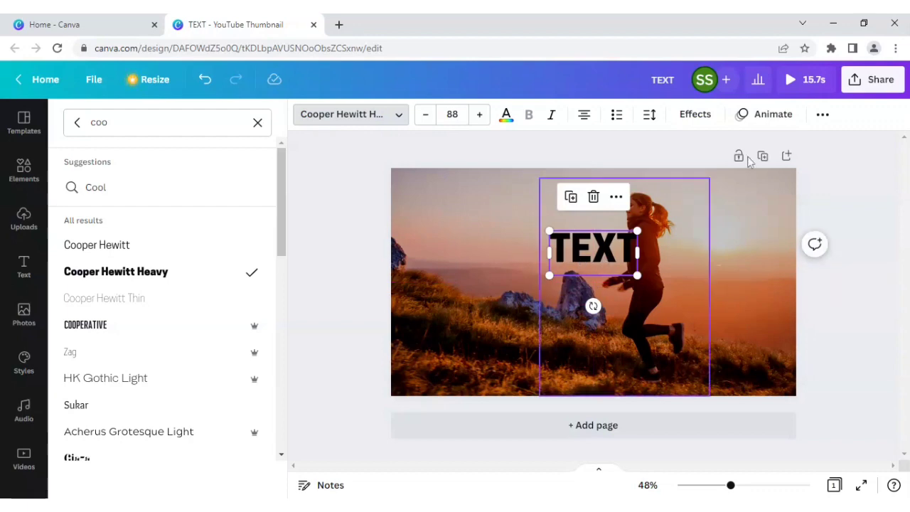
left_click(650, 114)
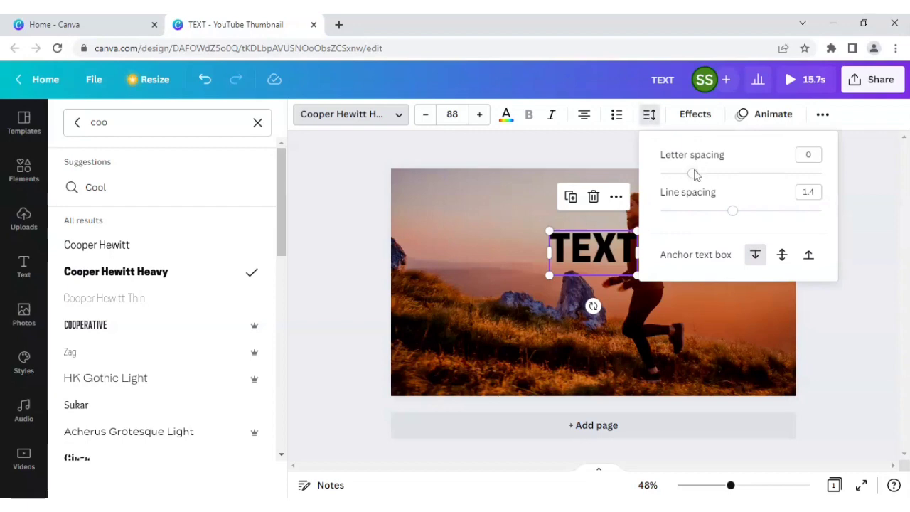
left_click_drag(696, 175, 709, 176)
mouse_move(732, 210)
left_mouse_down()
mouse_move(717, 213)
mouse_move(738, 213)
left_mouse_up()
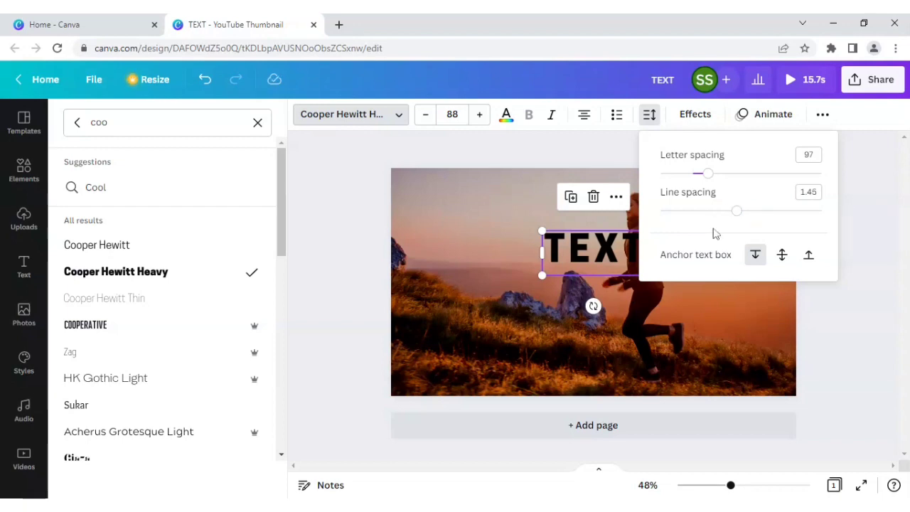
Step: Change the TEXT heading colour to white
key("Escape")
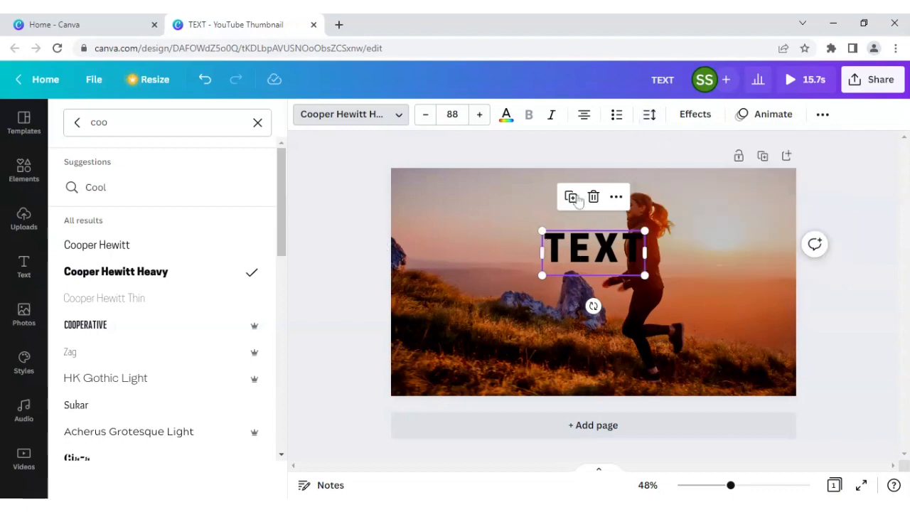
left_click(505, 116)
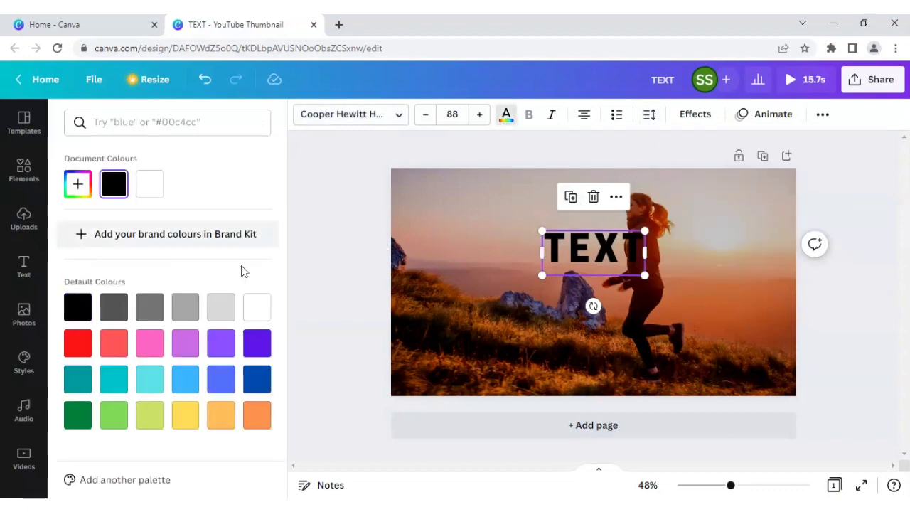
left_click(256, 307)
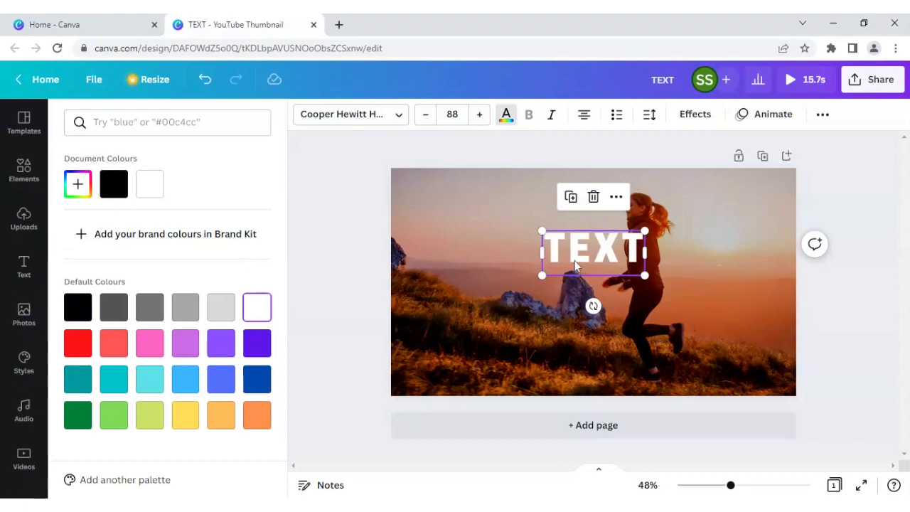
Step: Duplicate the heading just below and retype the copy as 'BEHIND'
left_click(571, 196)
left_click_drag(579, 265, 581, 285)
double_click(581, 285)
type("BEHIND")
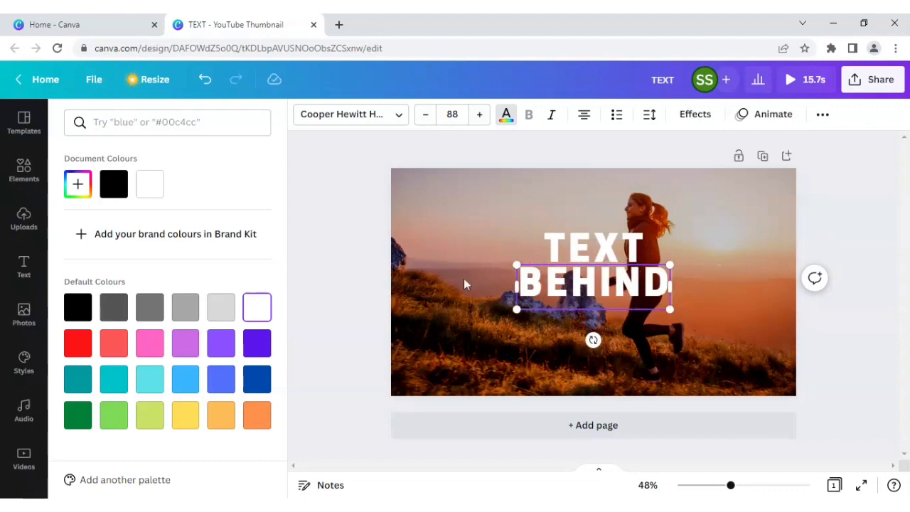
key("Escape")
Step: Nudge BEHIND slightly left and apply the Hollow text effect at thickness 50
left_click(489, 283)
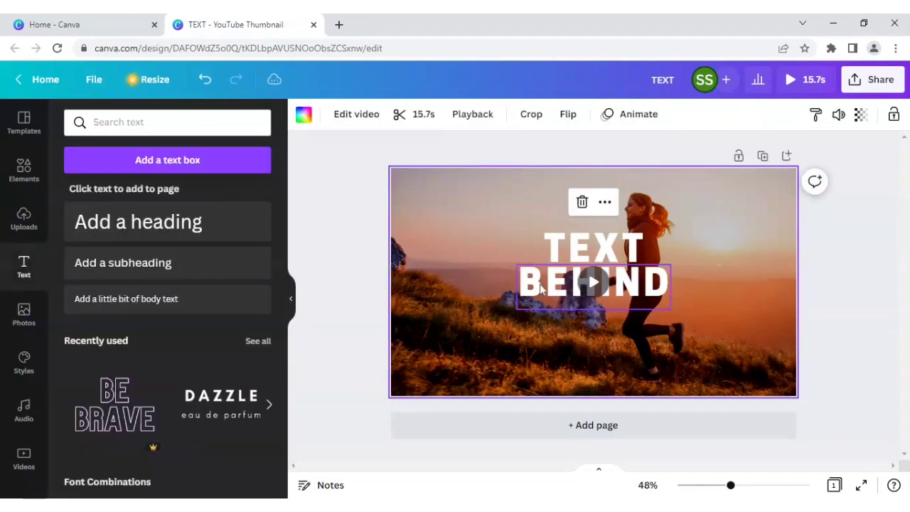
left_click_drag(532, 284, 504, 285)
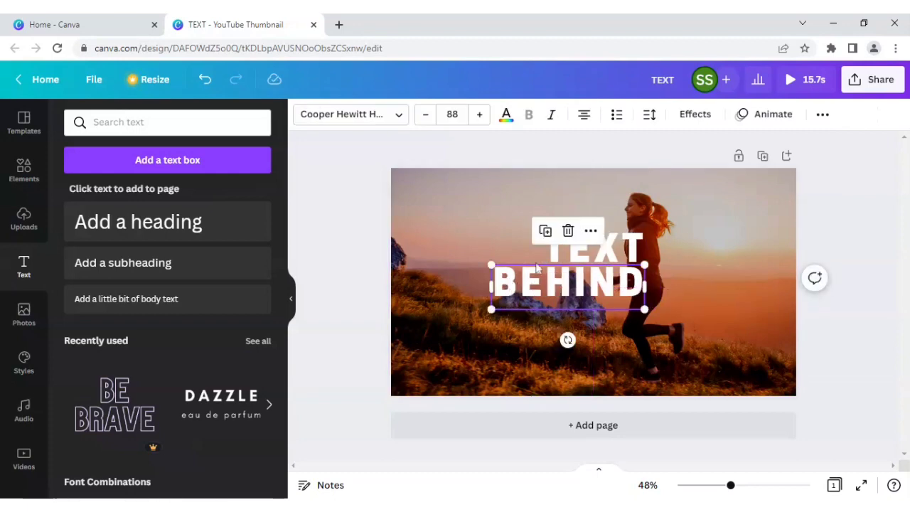
left_click(693, 113)
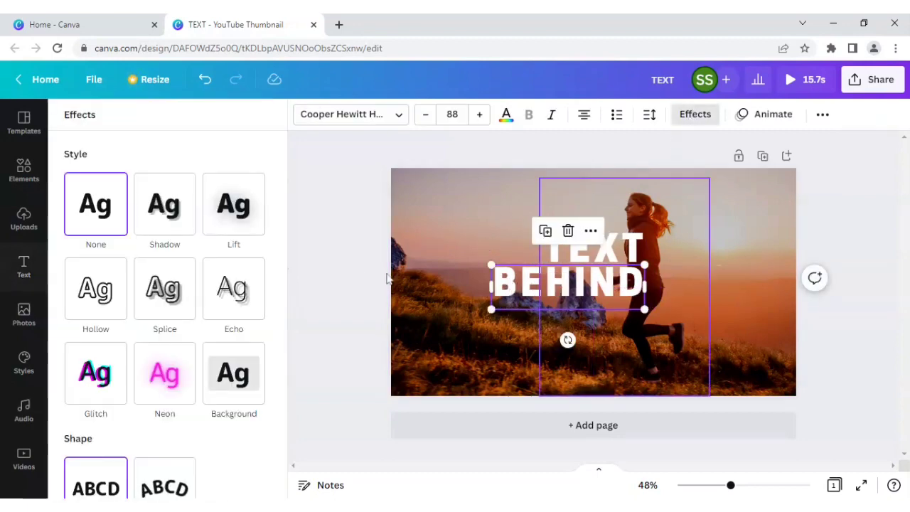
left_click(102, 305)
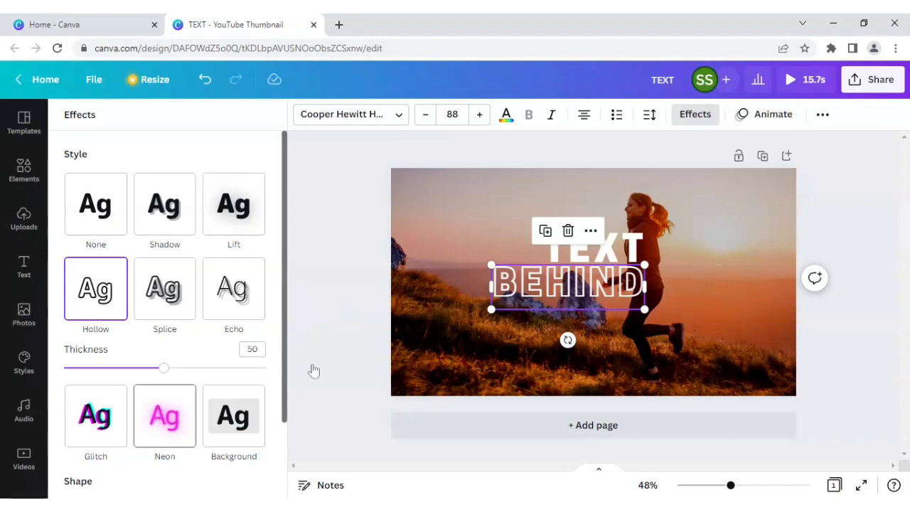
left_click(327, 279)
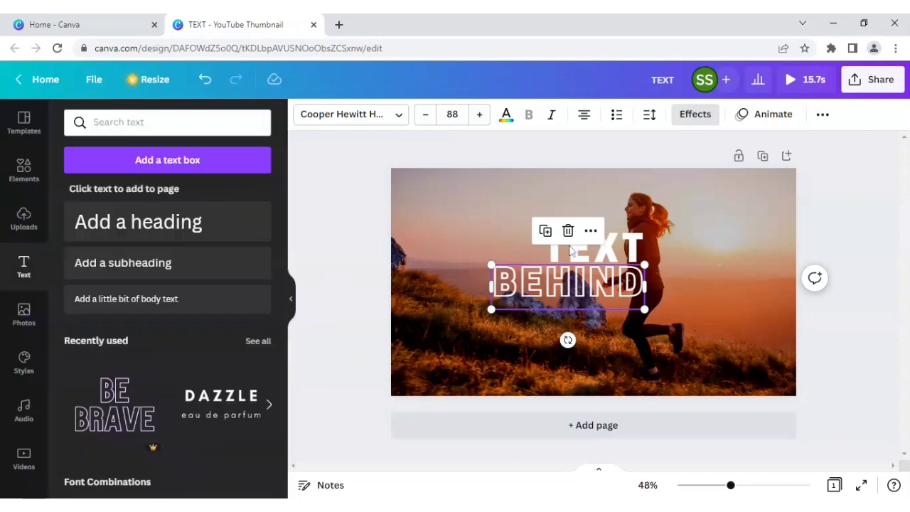
Step: Duplicate the white TEXT heading below BEHIND and retype the copy as VIDEO
left_click(595, 246)
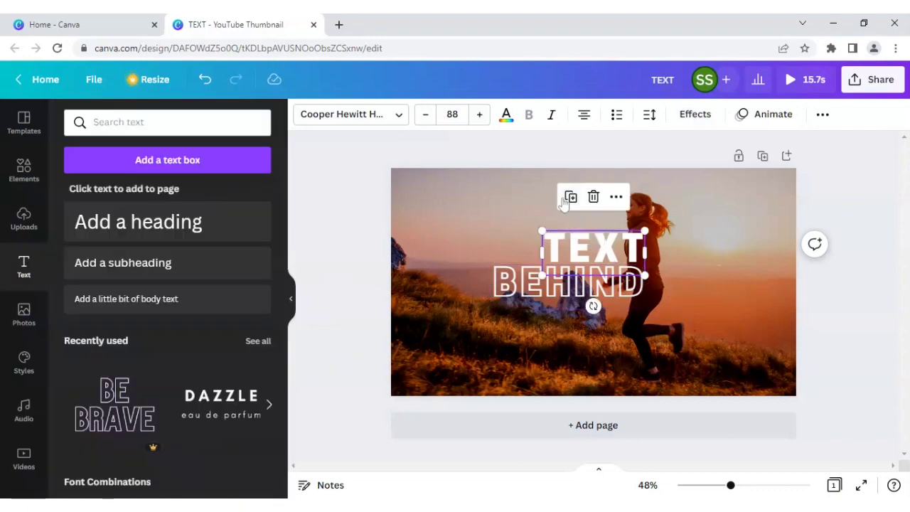
left_click(570, 197)
left_click_drag(578, 263, 567, 325)
double_click(567, 324)
type("VIDEO")
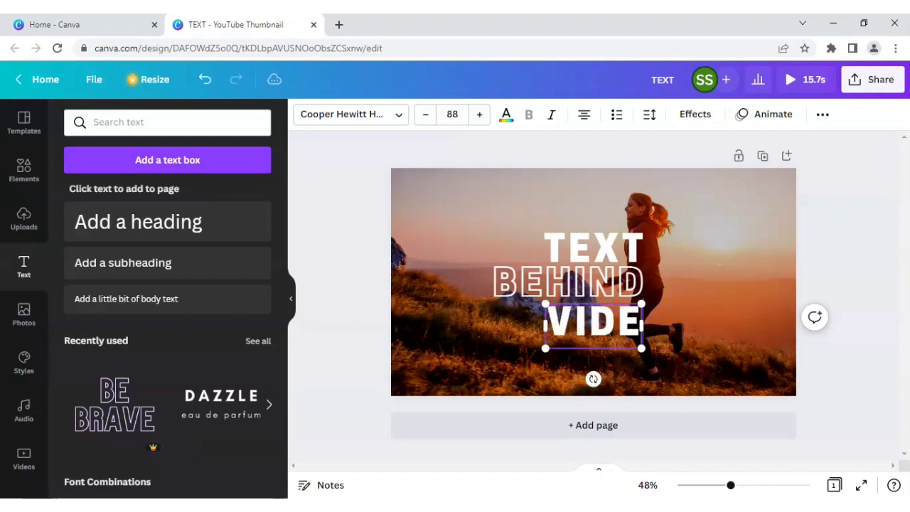
Step: Centre the VIDEO line directly under BEHIND
left_click(588, 269)
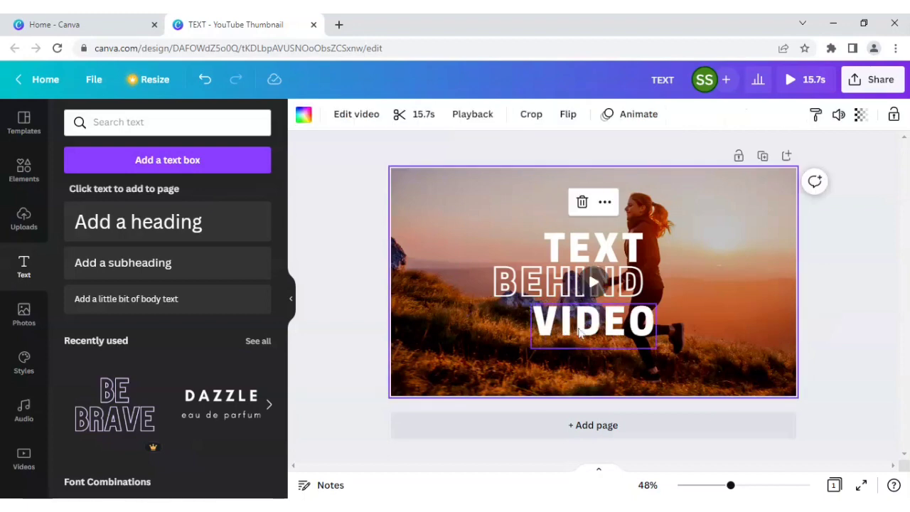
mouse_move(557, 326)
left_mouse_down()
mouse_move(548, 327)
mouse_move(569, 329)
left_mouse_up()
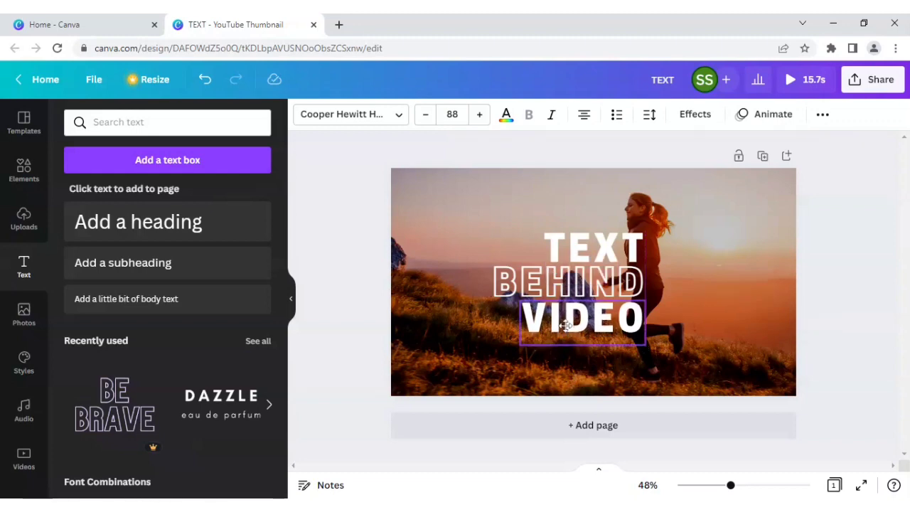
left_click_drag(566, 326, 566, 326)
left_click(336, 283)
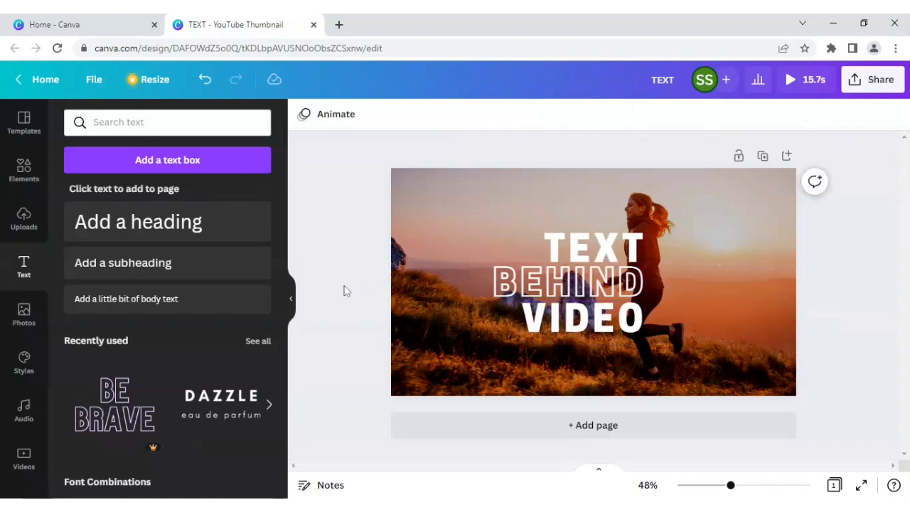
Step: Group the TEXT, BEHIND and VIDEO lines into one element
left_click(549, 247)
left_click(527, 281, "shift")
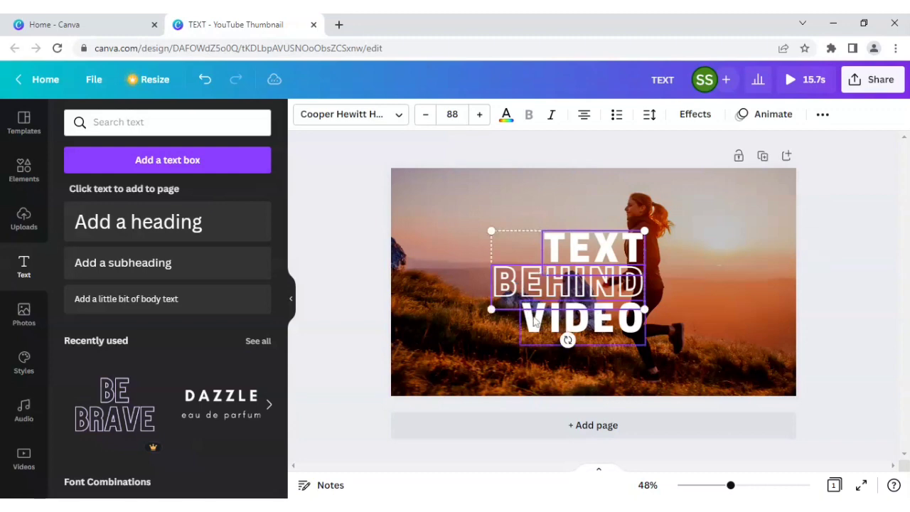
left_click(558, 320, "shift")
left_click(591, 197)
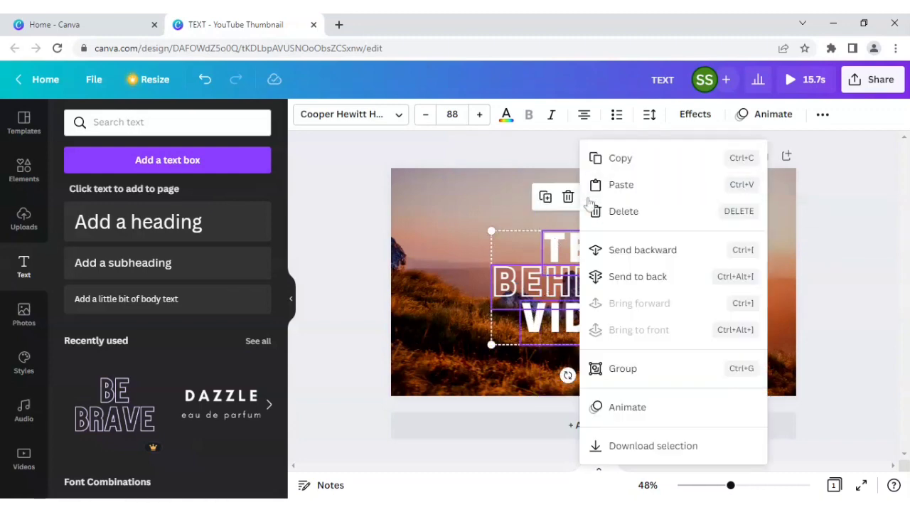
left_click(632, 371)
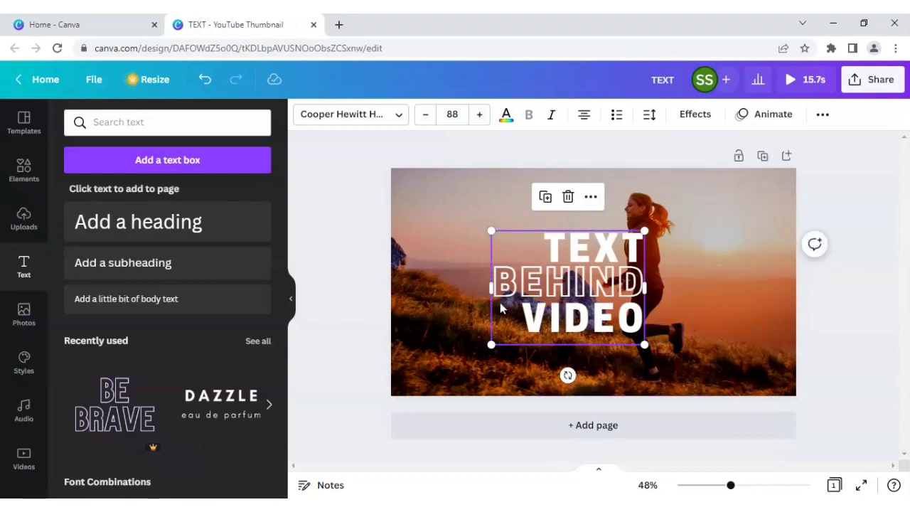
Step: Send the title group backward, behind the cut-out running woman
right_click(500, 308)
left_click(548, 238)
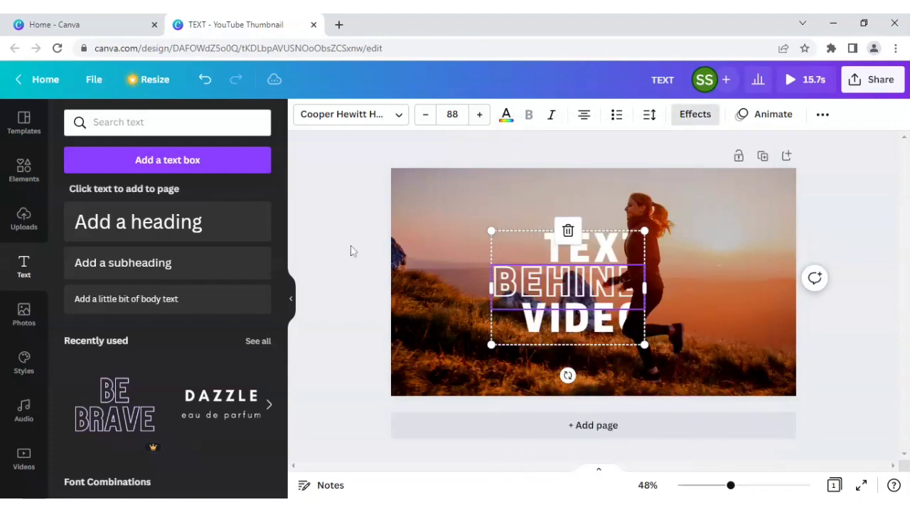
left_click(348, 252)
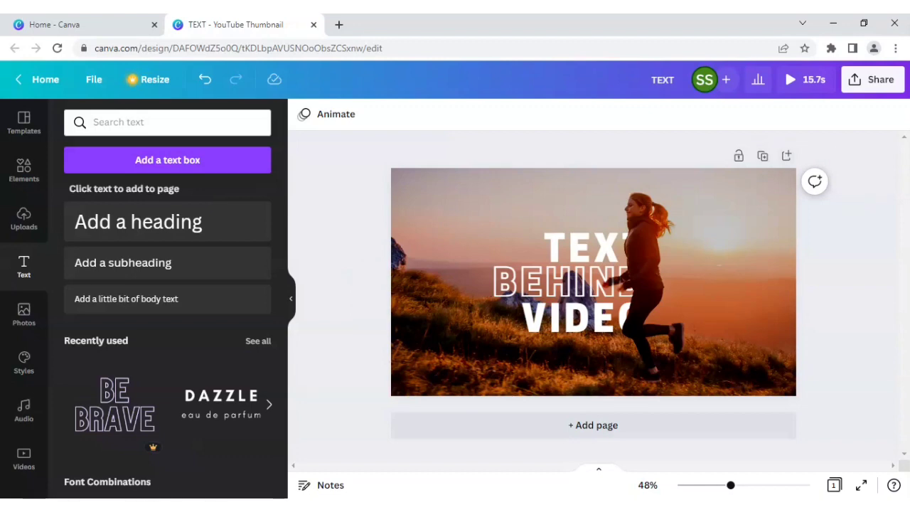
Step: Download the design as an MP4 video named TEXT
left_click(875, 79)
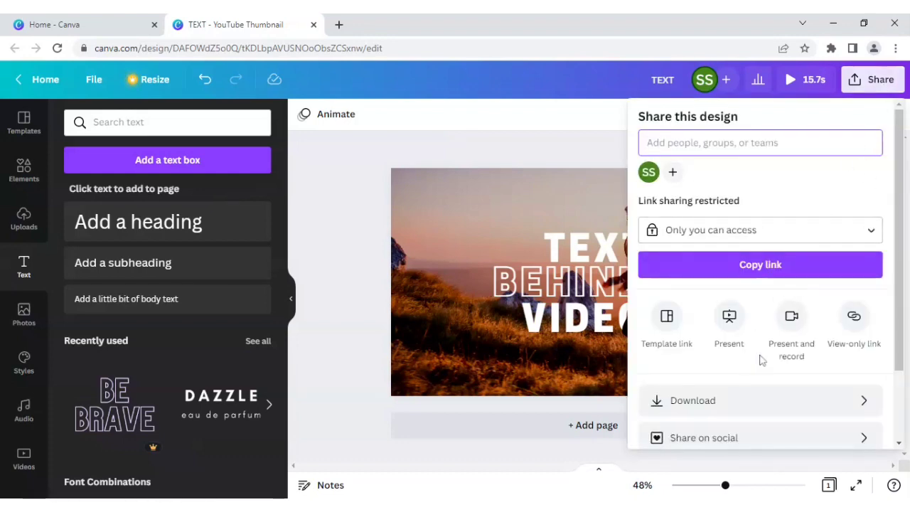
left_click(733, 403)
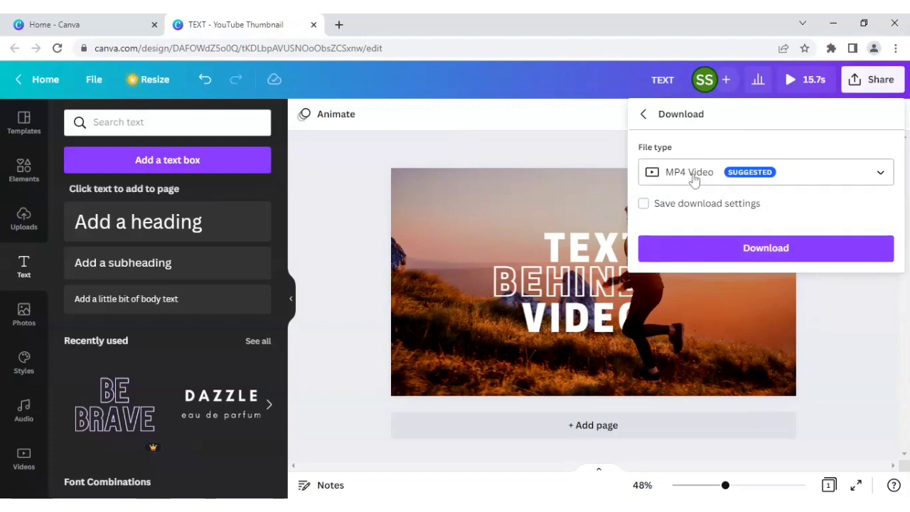
left_click(717, 254)
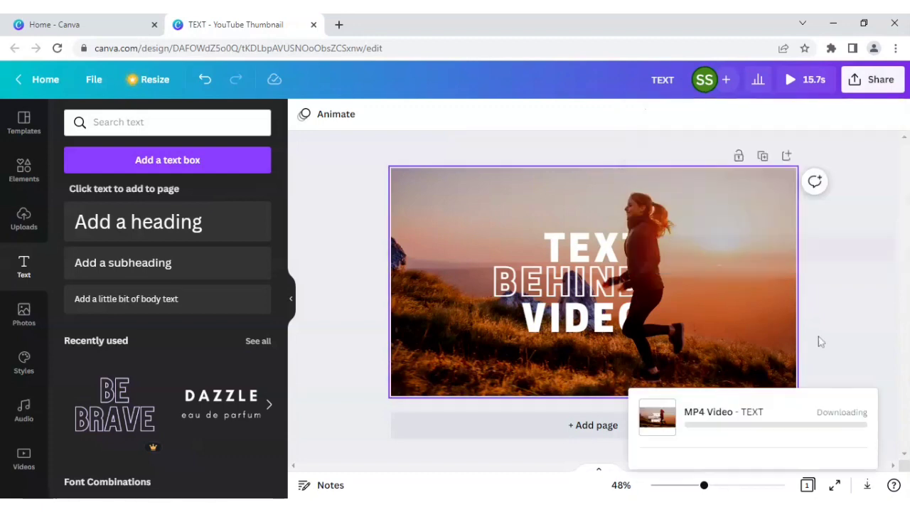